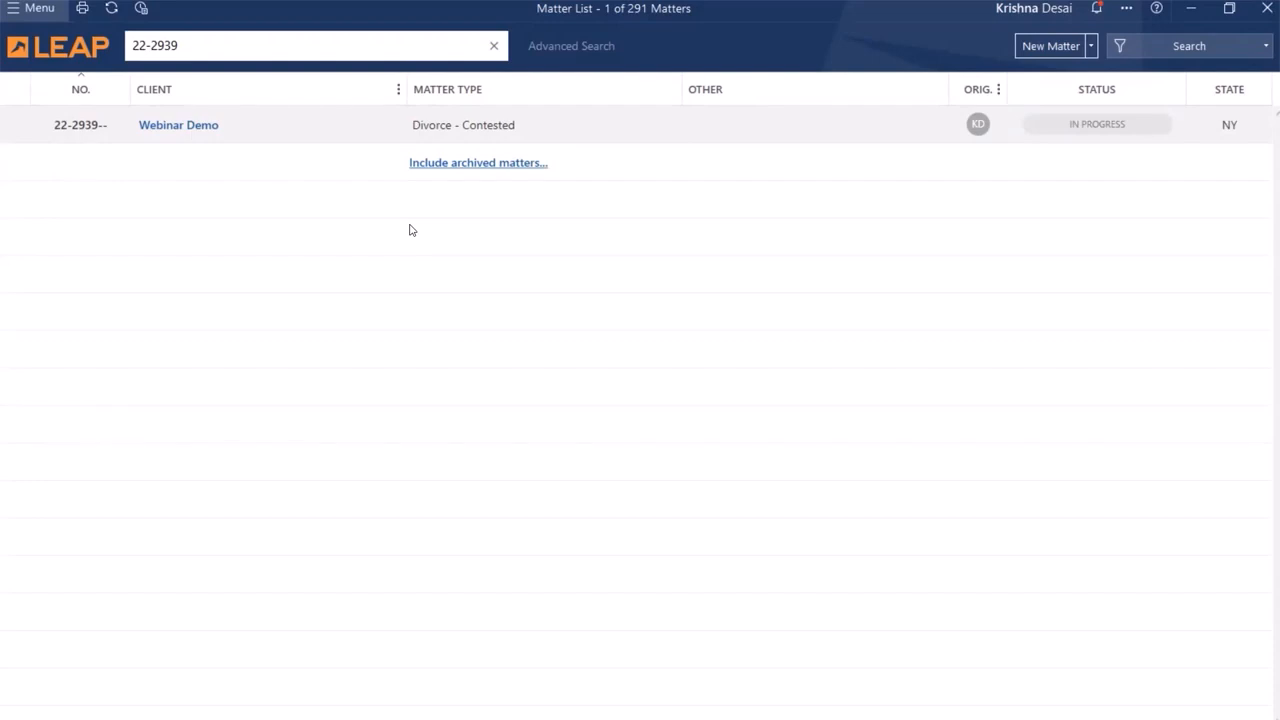
# Step: Start a new received trust payment in the Webinar Demo matter's trust funds, with Wire as the payment type
pyautogui.doubleClick(358, 139)
pyautogui.click(634, 50)
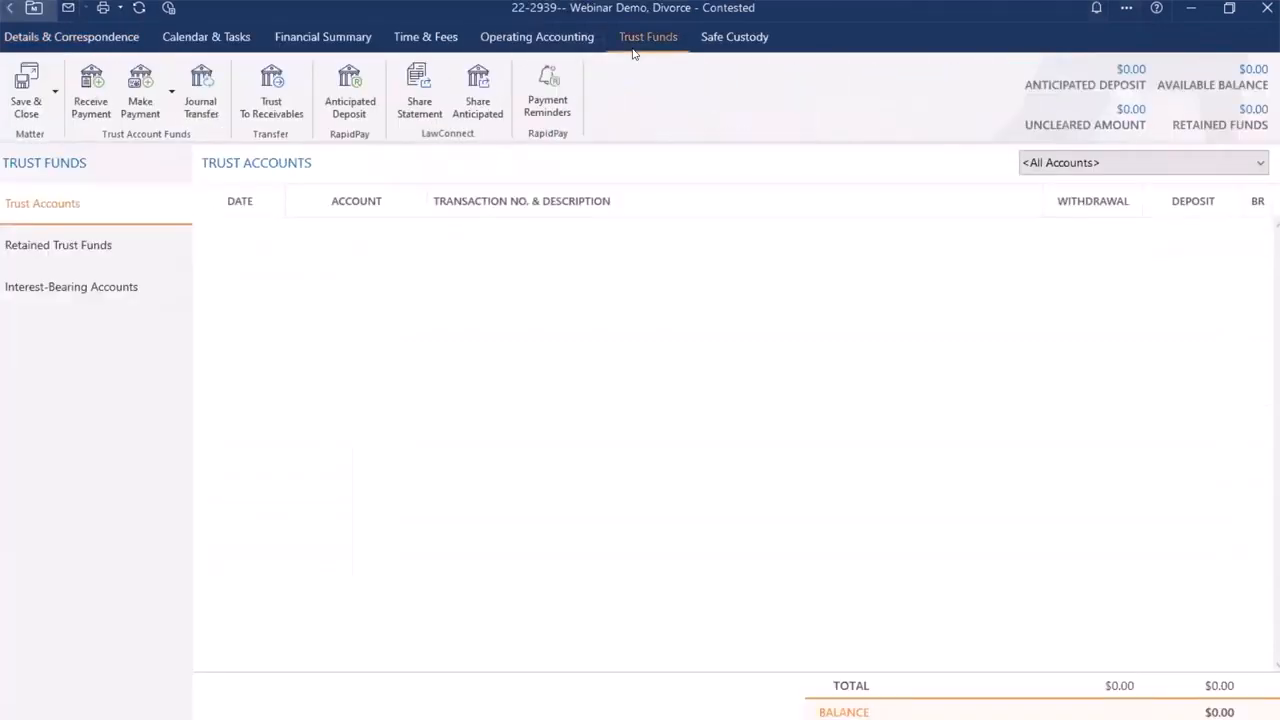
pyautogui.click(88, 100)
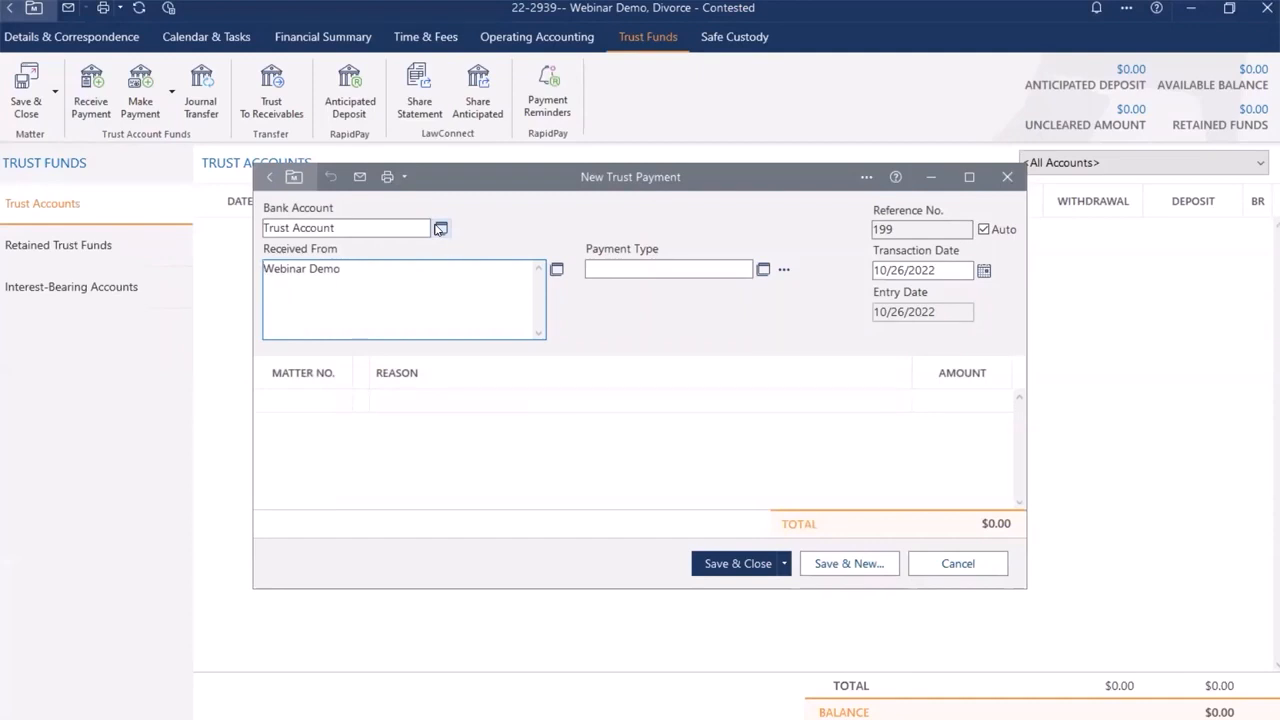
pyautogui.click(764, 271)
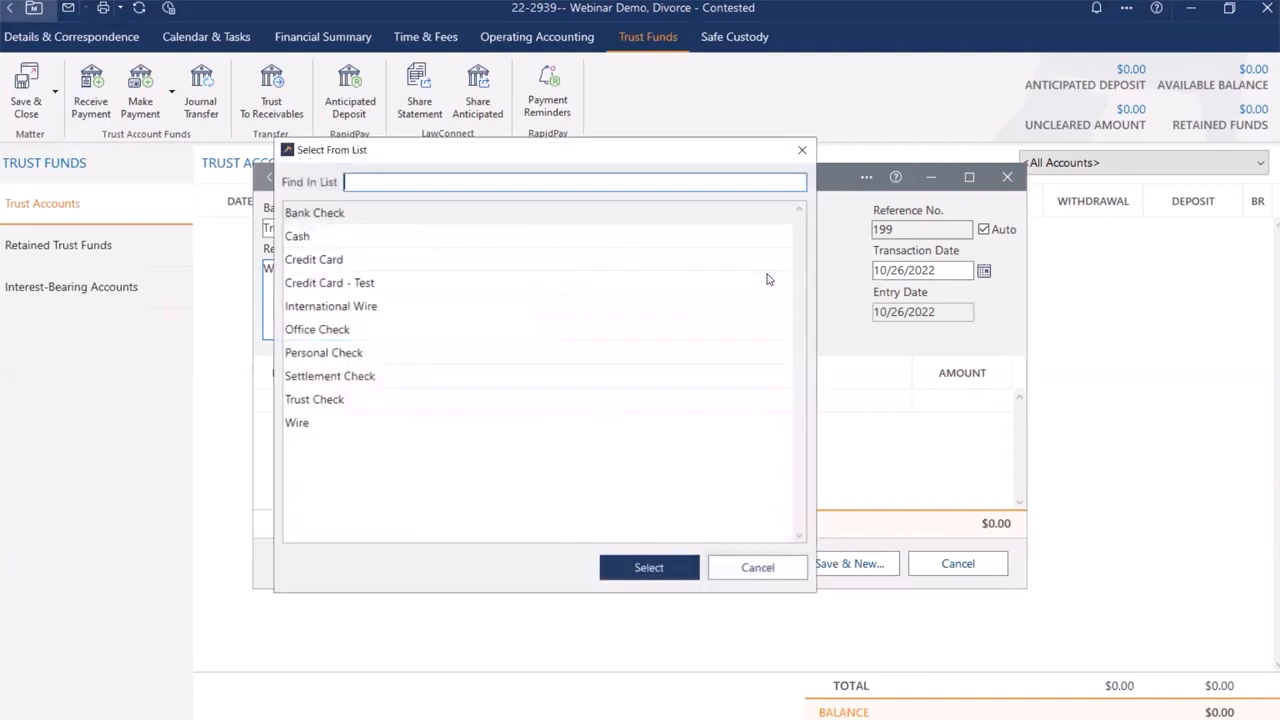
pyautogui.click(435, 425)
pyautogui.click(614, 562)
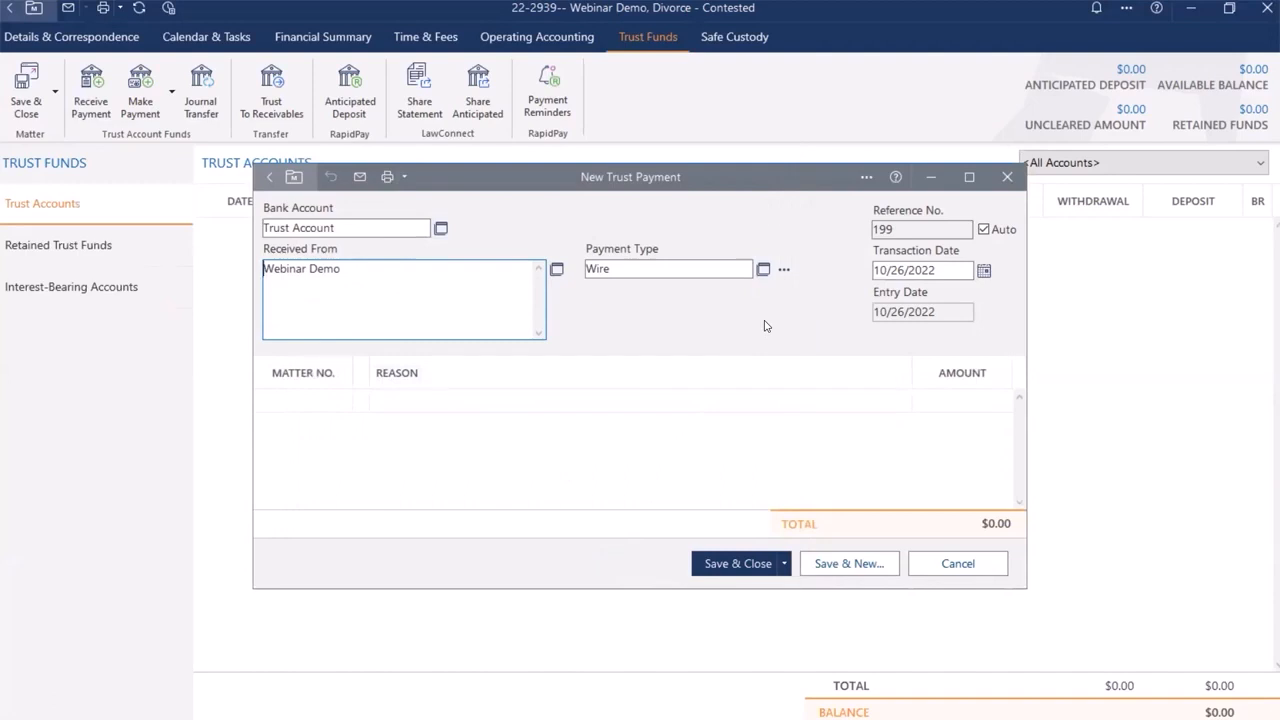
# Step: Replace the trust payment's automatic reference number with 199A and set the transaction date to 10/24/2022
pyautogui.click(983, 229)
pyautogui.click(928, 233)
pyautogui.write('1')
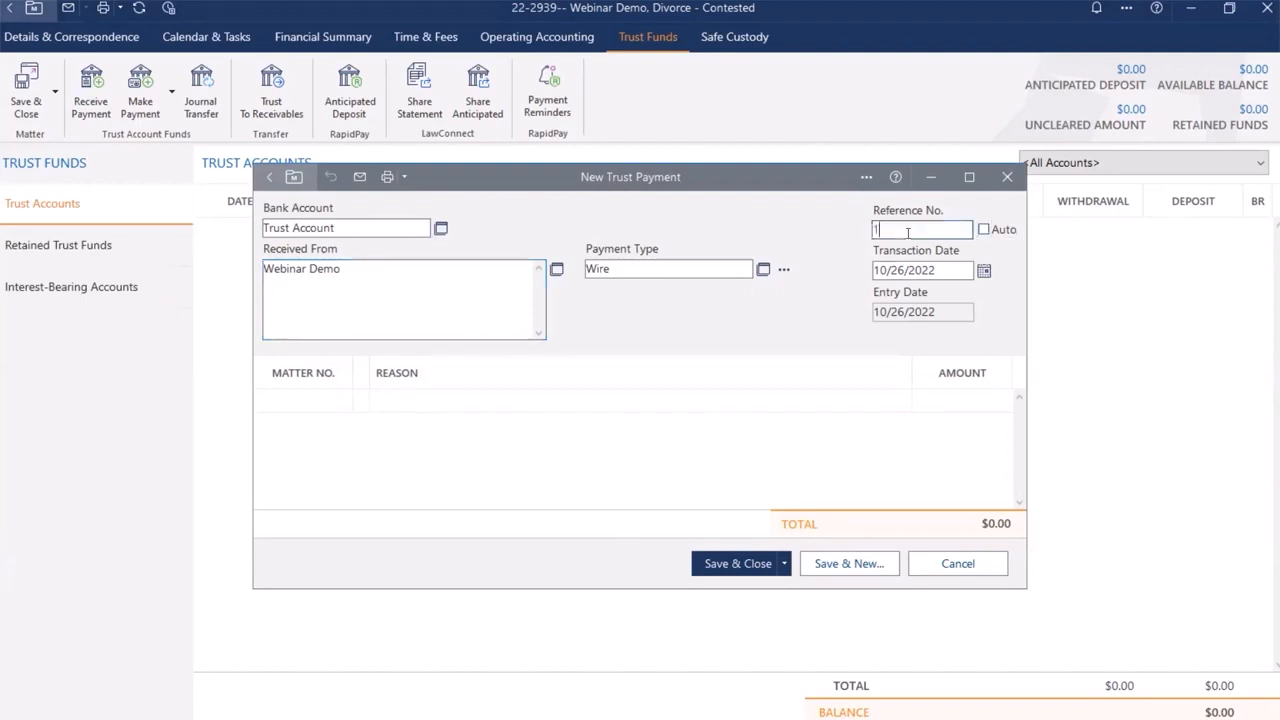
pyautogui.write('99A')
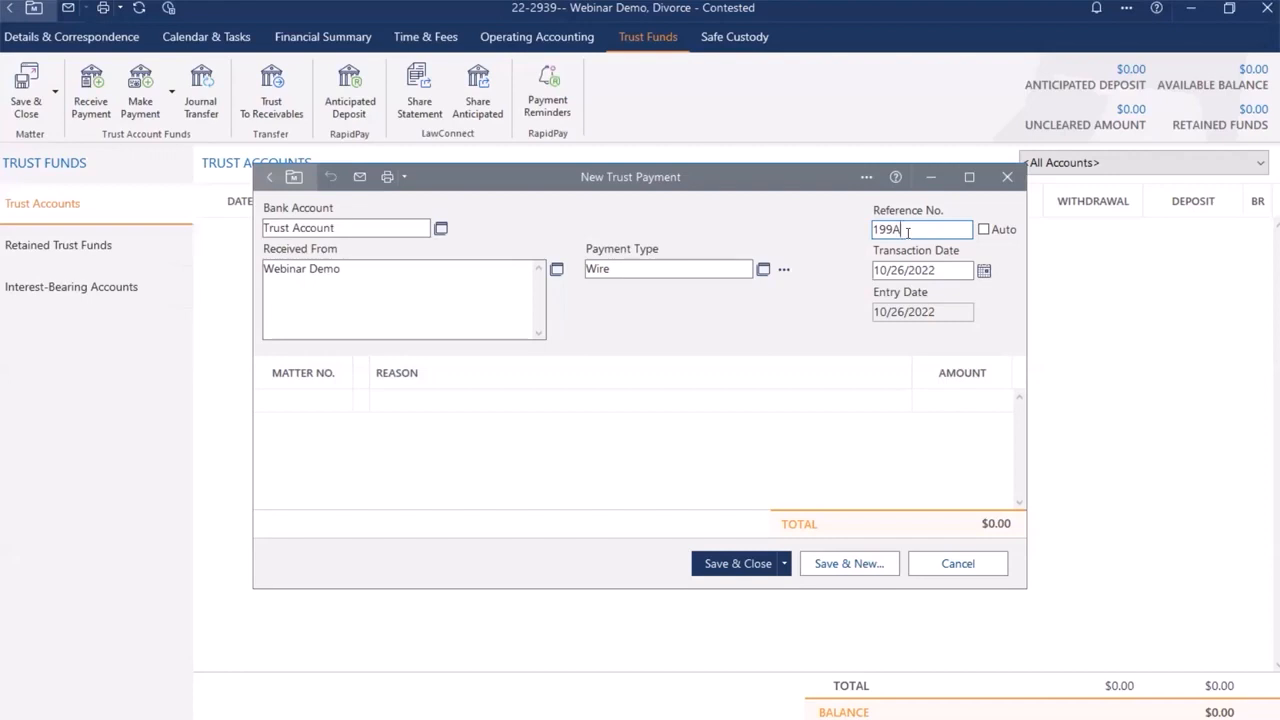
pyautogui.click(984, 270)
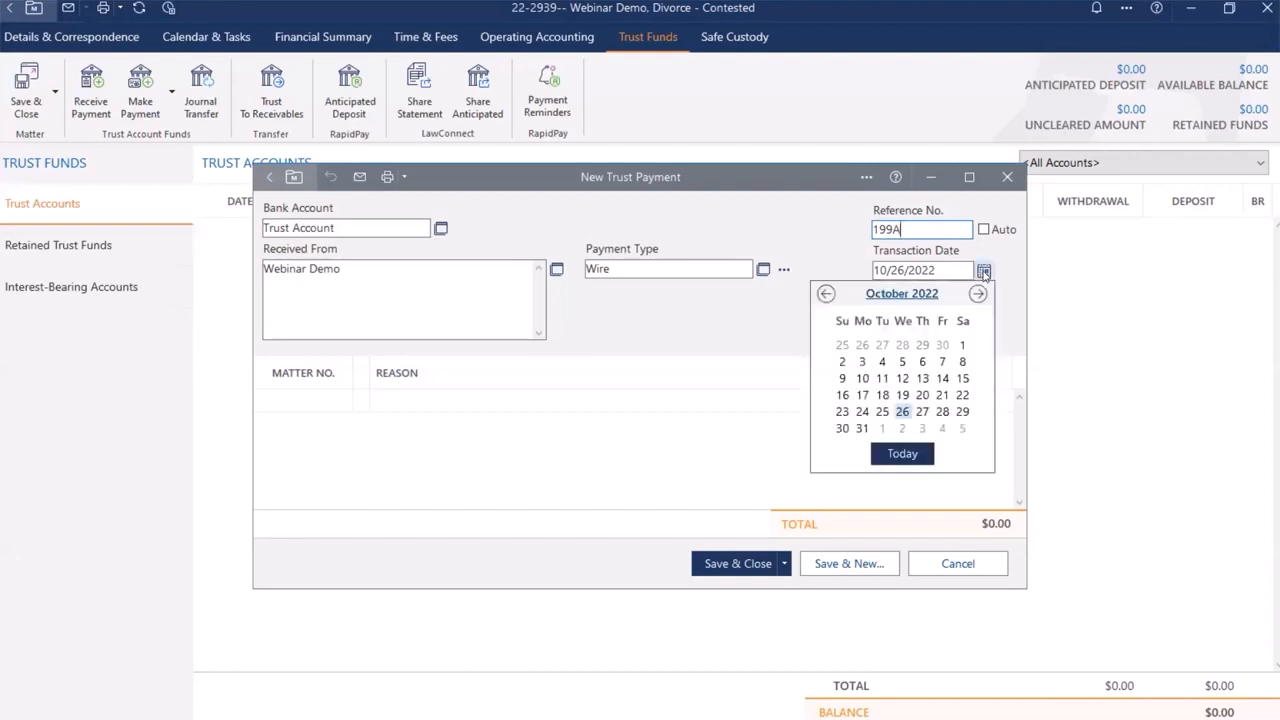
pyautogui.click(862, 411)
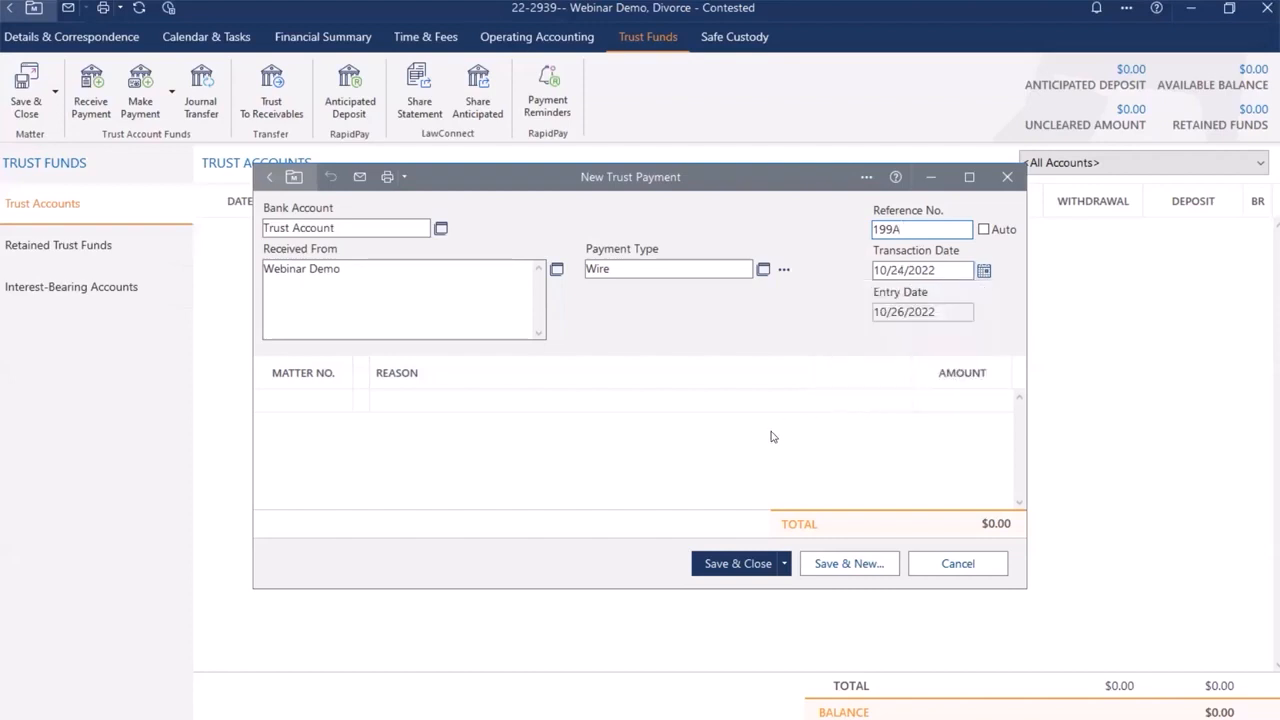
# Step: Add a payment line for the current matter with reason Retainer Payment and amount 2000, and save the trust payment
pyautogui.click(322, 401)
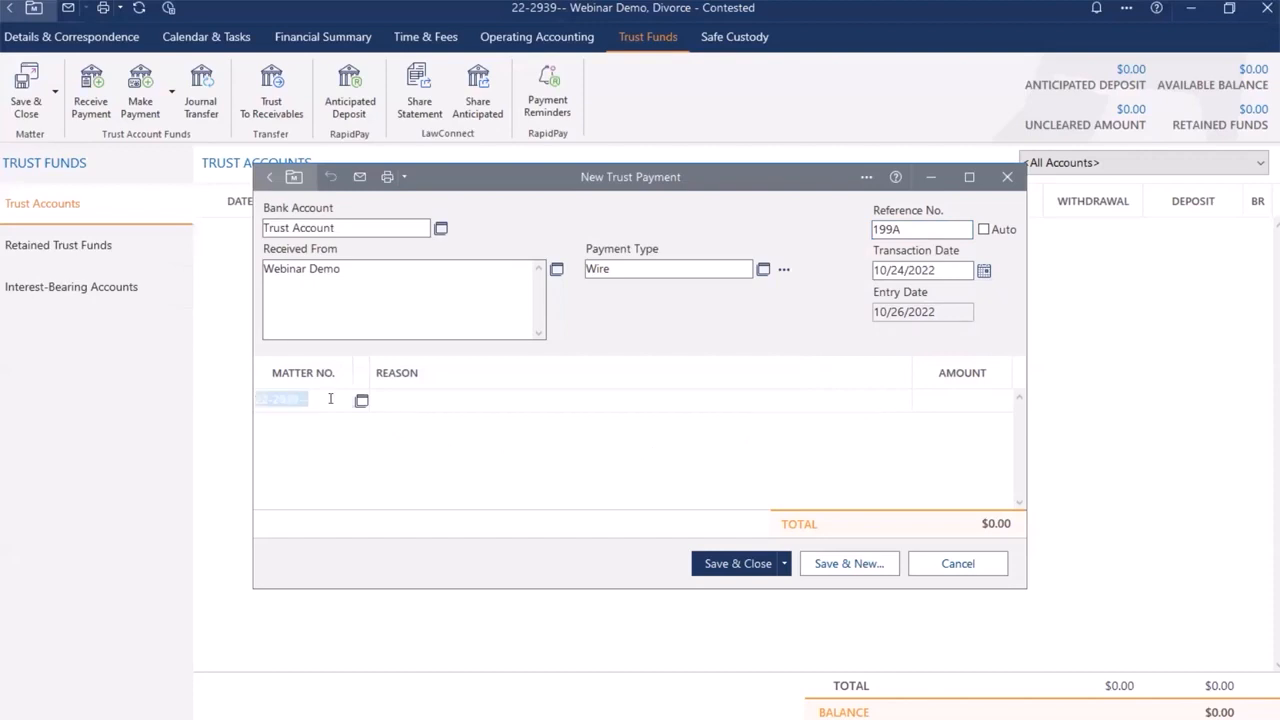
pyautogui.click(406, 403)
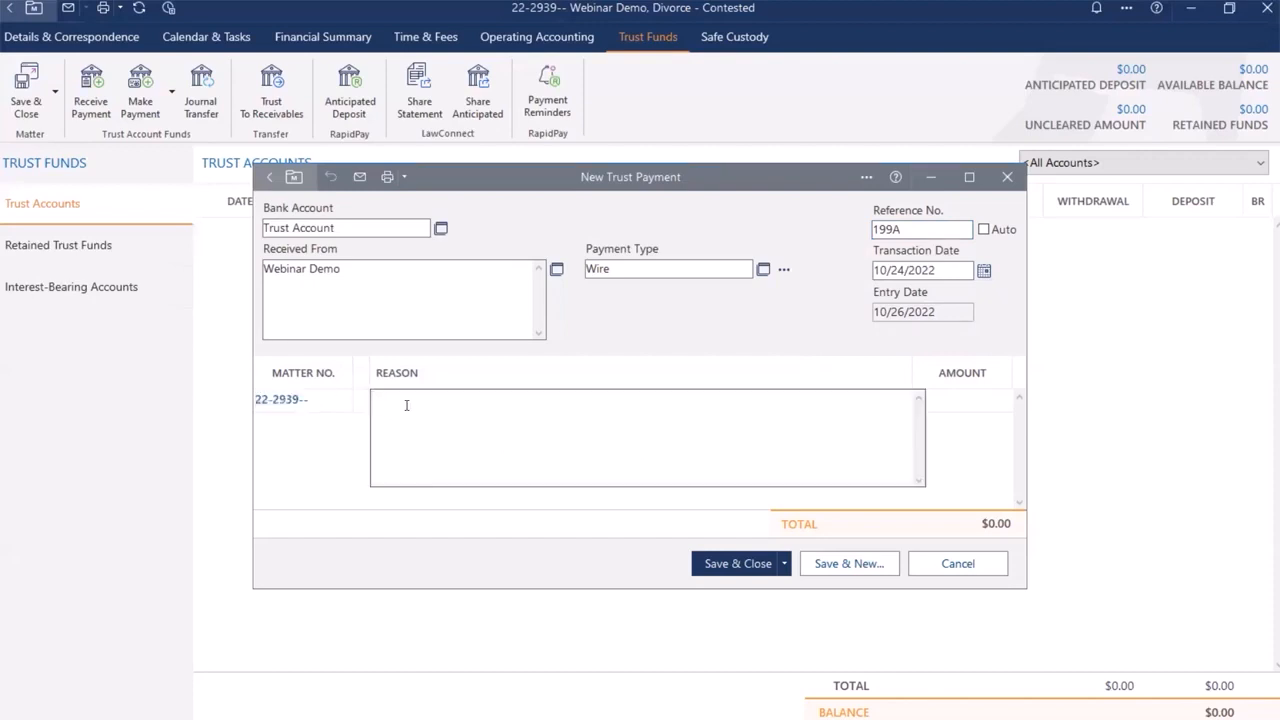
pyautogui.write('Retainer Payment')
pyautogui.press('Tab')
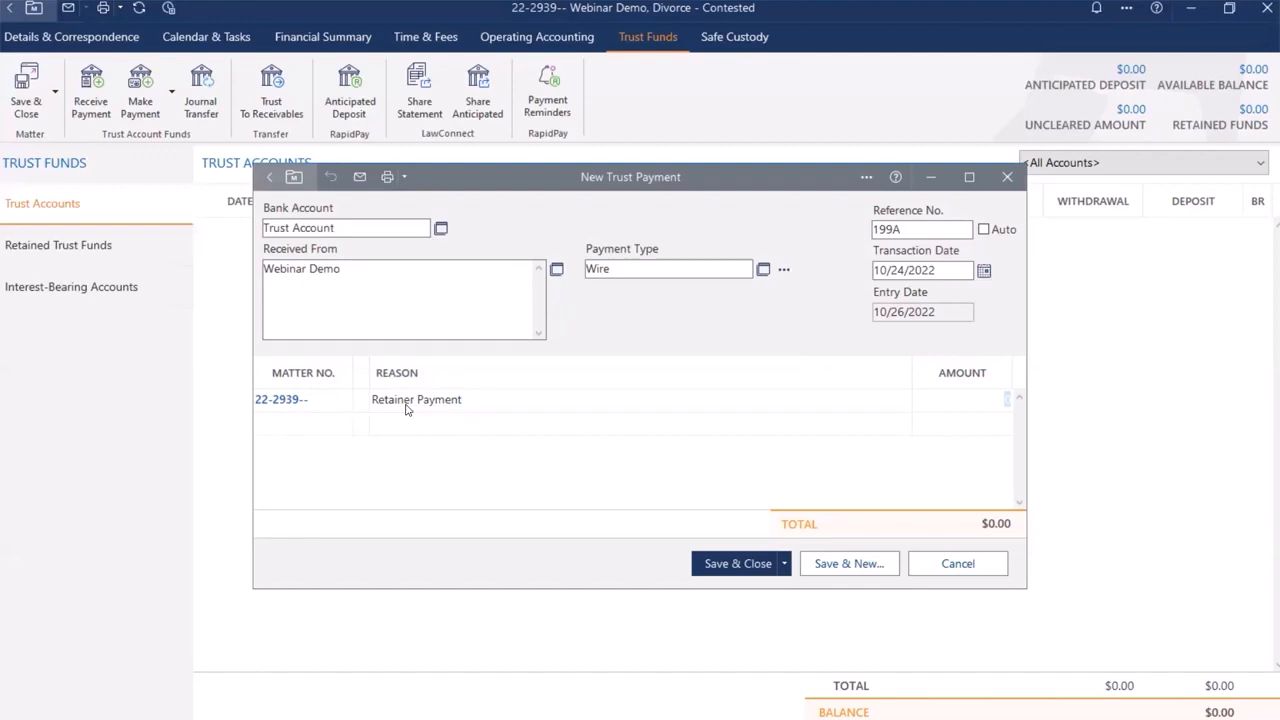
pyautogui.write('2000')
pyautogui.click(785, 565)
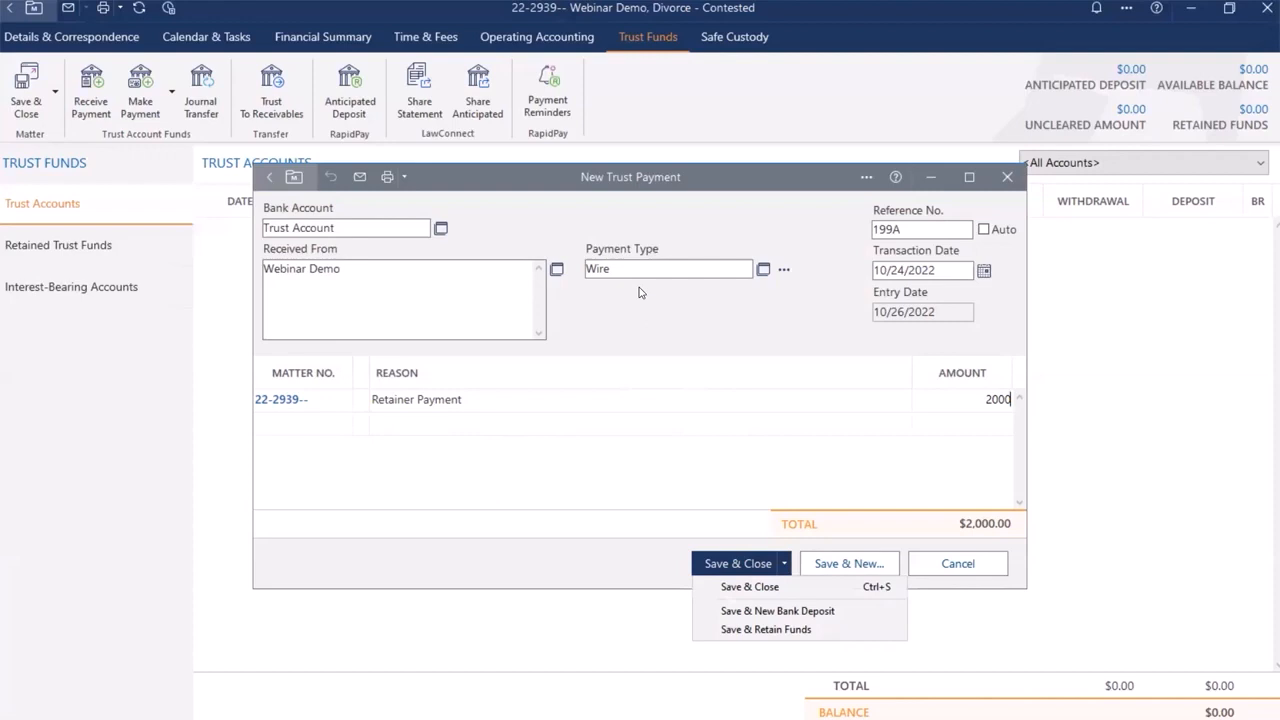
pyautogui.click(752, 568)
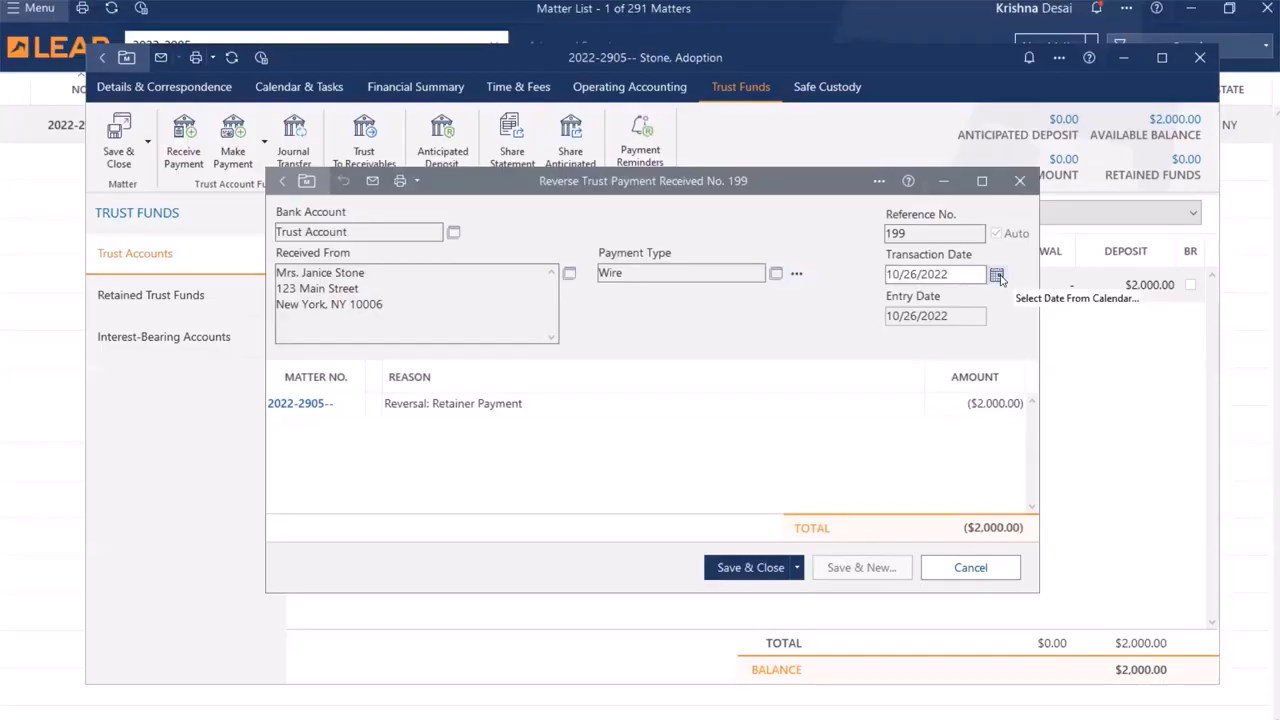
# Step: Save the retainer payment's reversal with a transaction date of 10/5/2022, and open the reversal entry
pyautogui.click(997, 275)
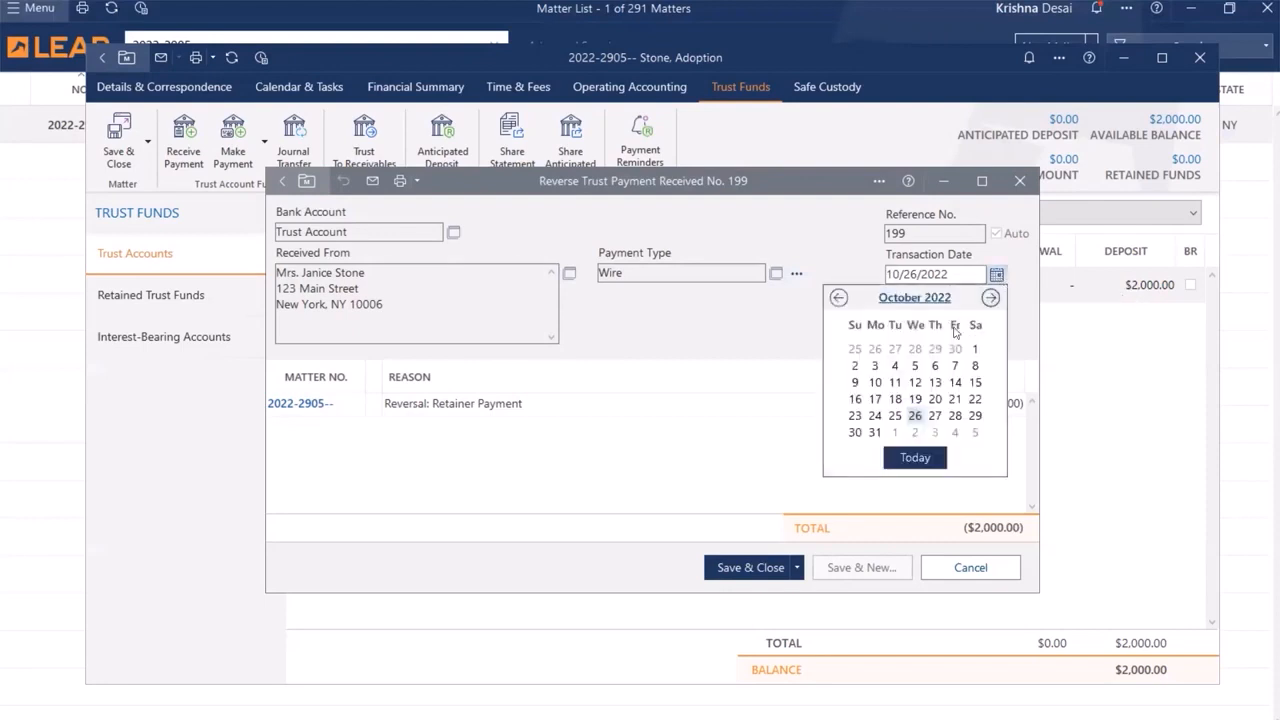
pyautogui.click(916, 366)
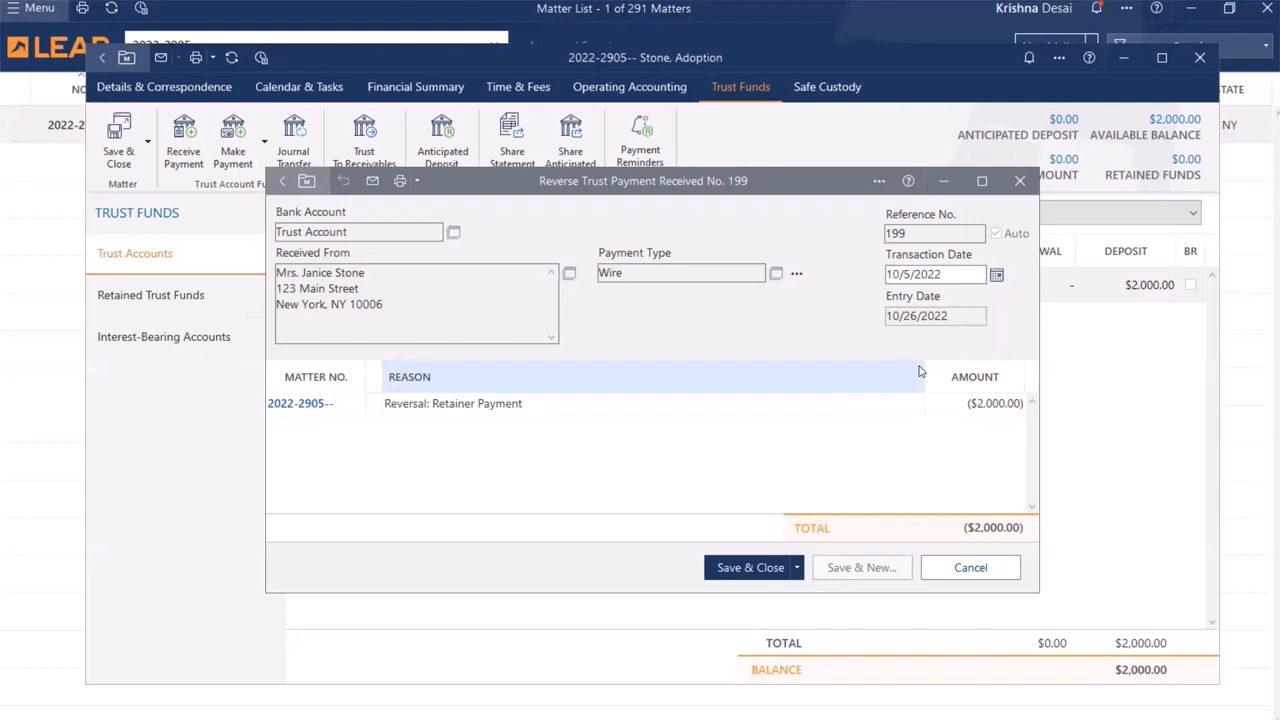
pyautogui.click(742, 567)
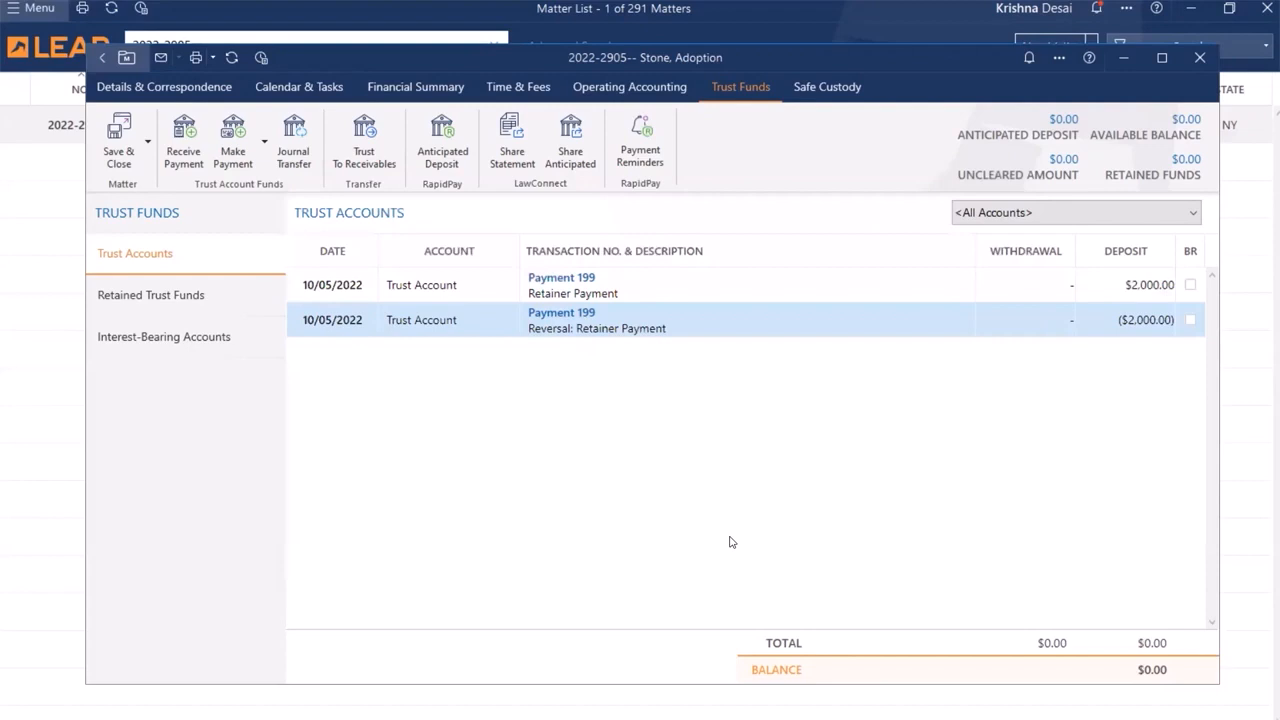
pyautogui.doubleClick(585, 334)
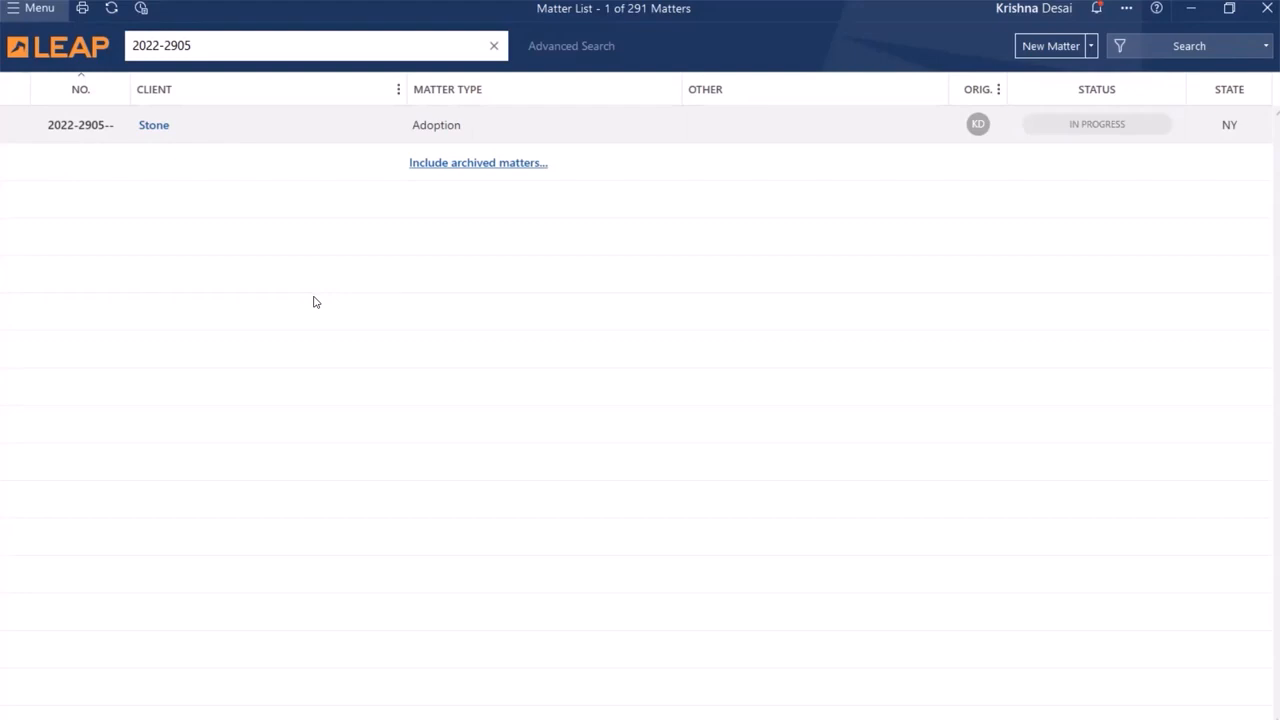
# Step: Start a new trust bank deposit for the bank account named Trust Account
pyautogui.click(53, 14)
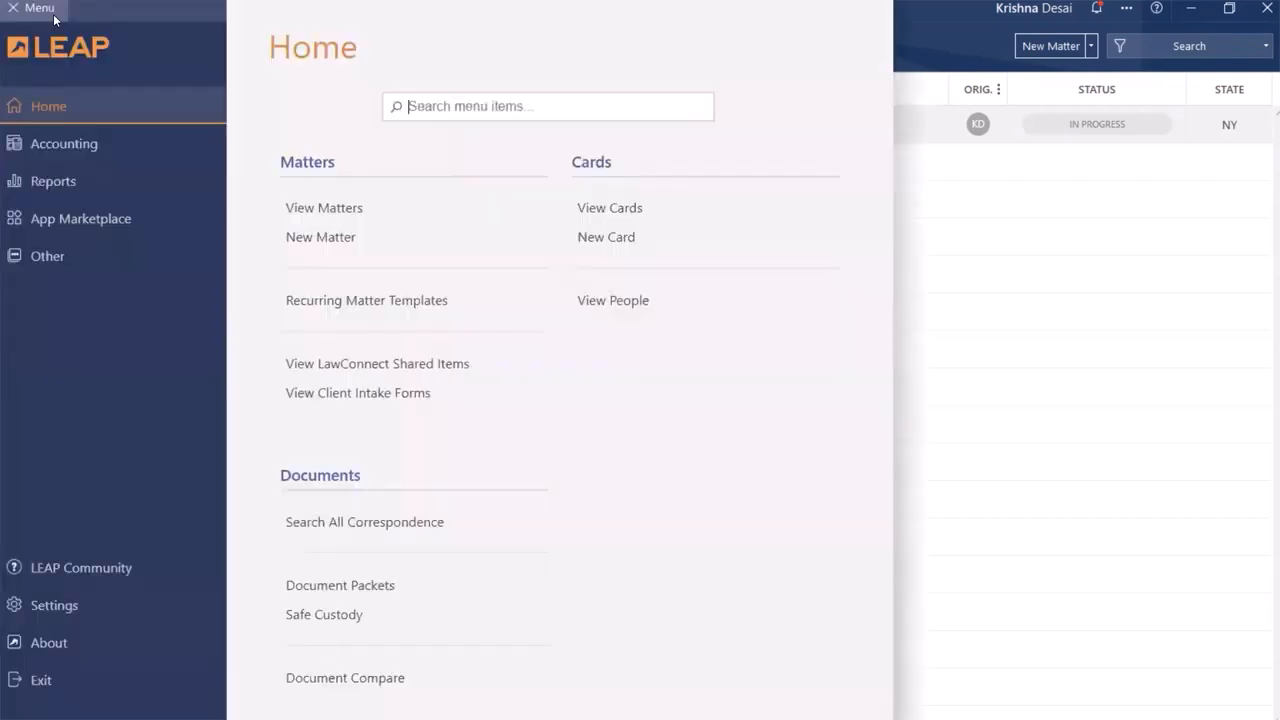
pyautogui.click(46, 145)
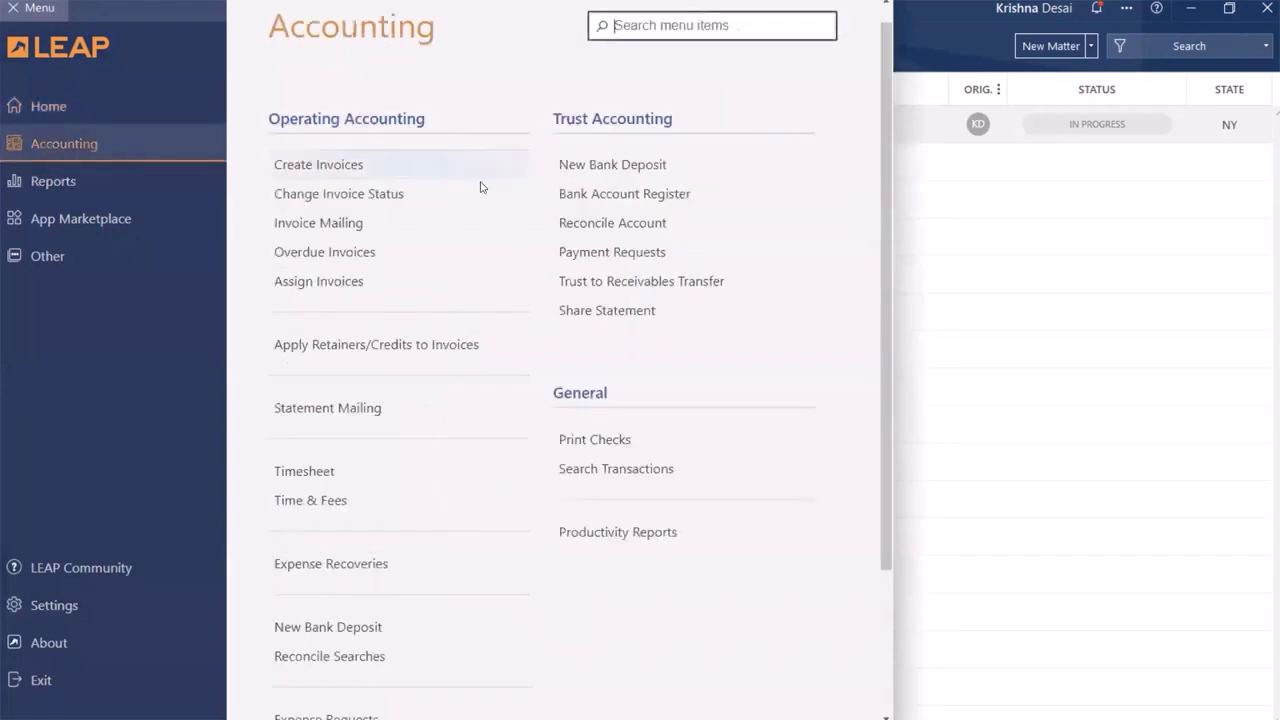
pyautogui.click(612, 166)
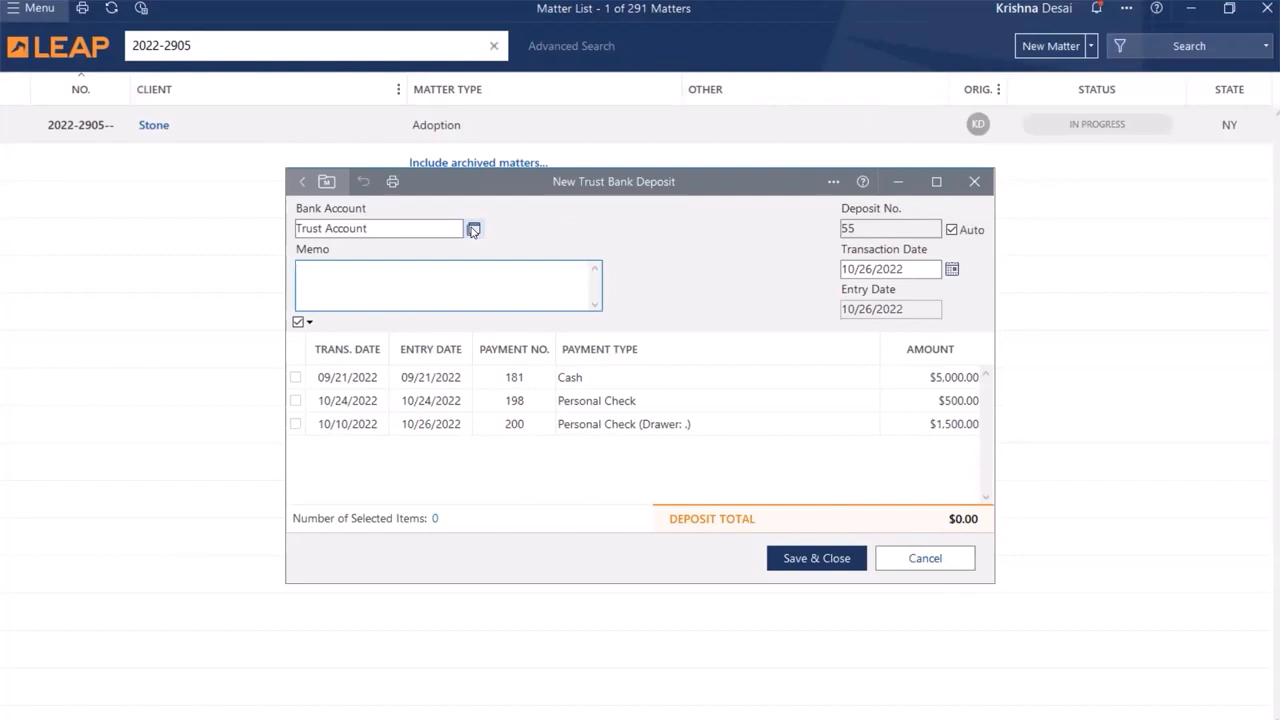
pyautogui.click(473, 229)
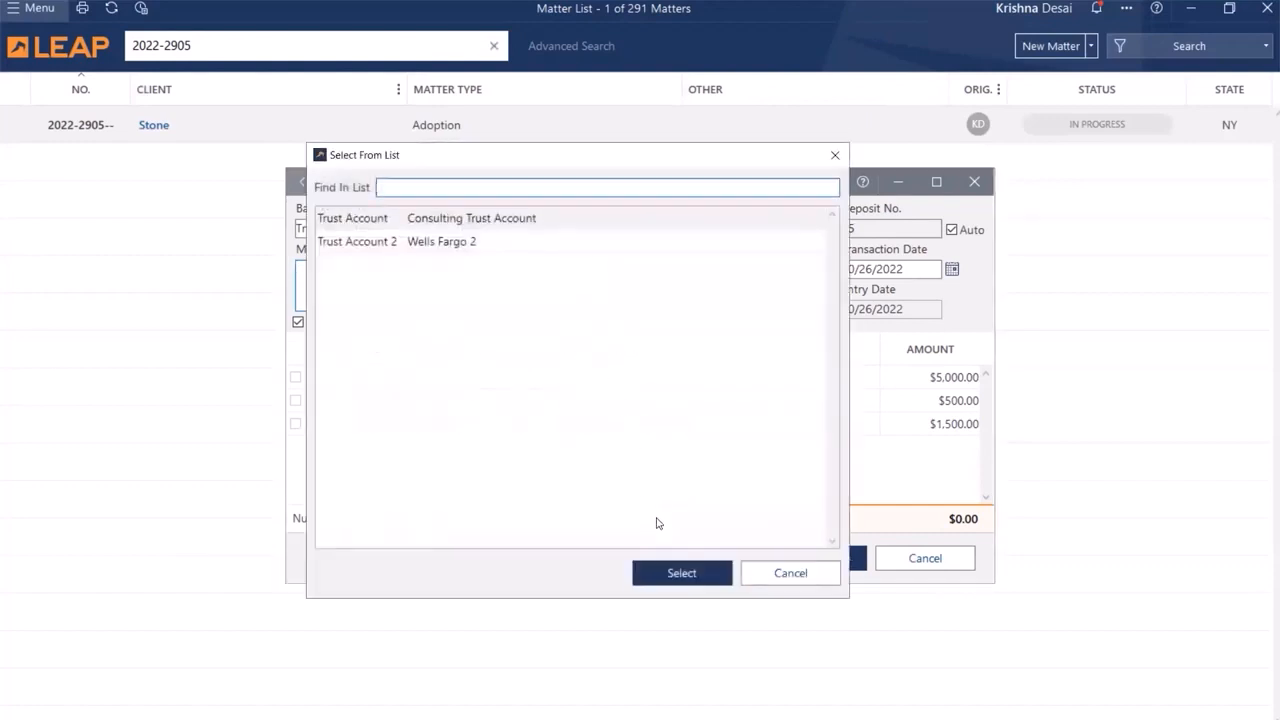
pyautogui.click(657, 577)
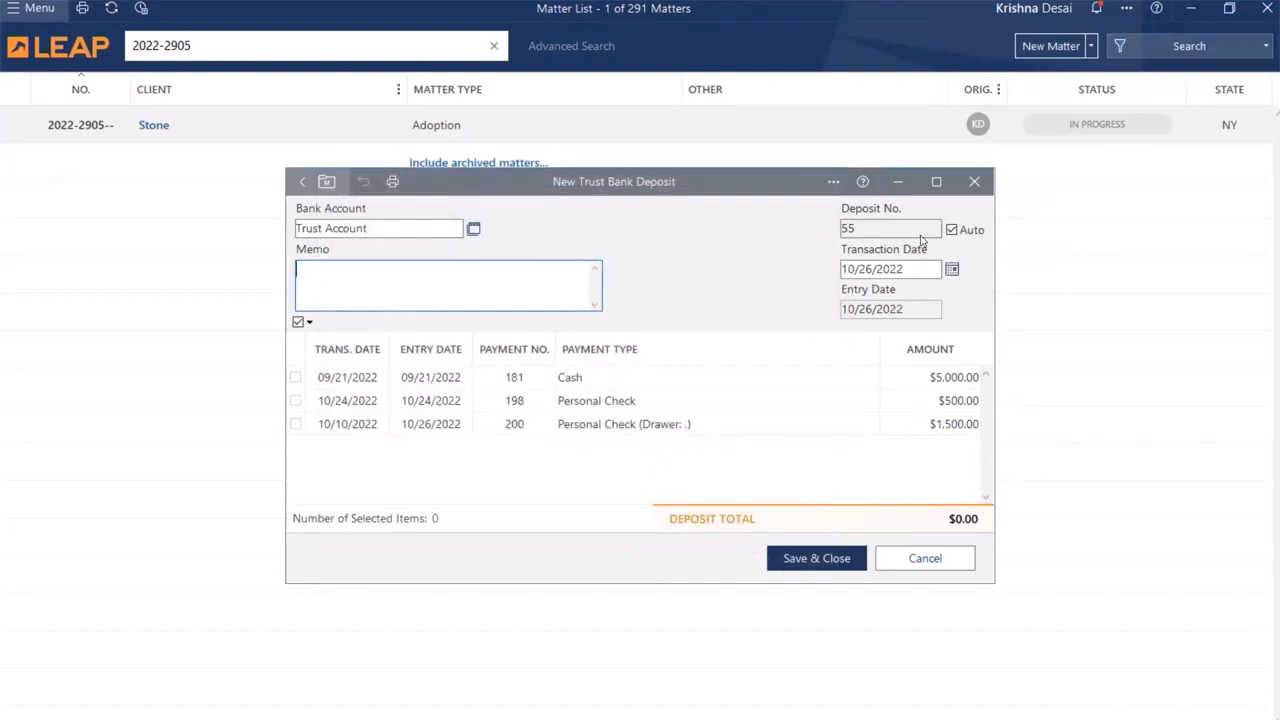
# Step: Keep automatic deposit numbering, include personal check payment 200 for $1,500.00, and save the trust bank deposit
pyautogui.click(952, 232)
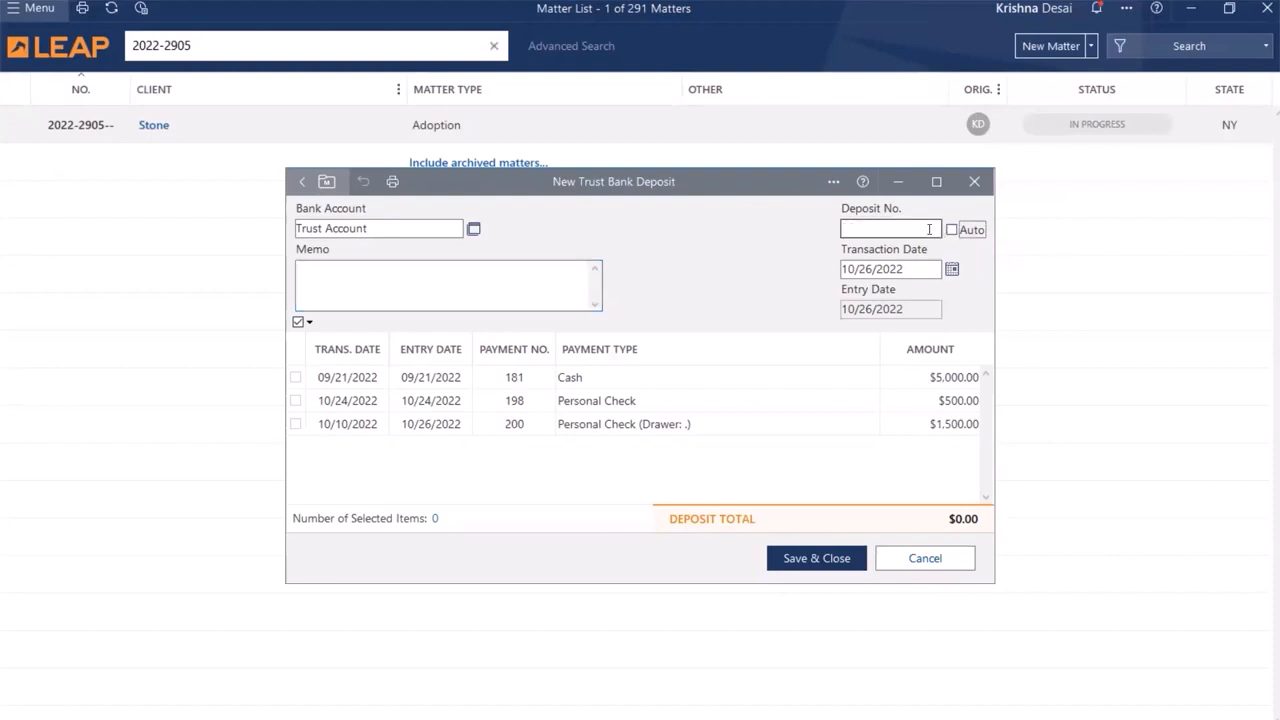
pyautogui.click(952, 229)
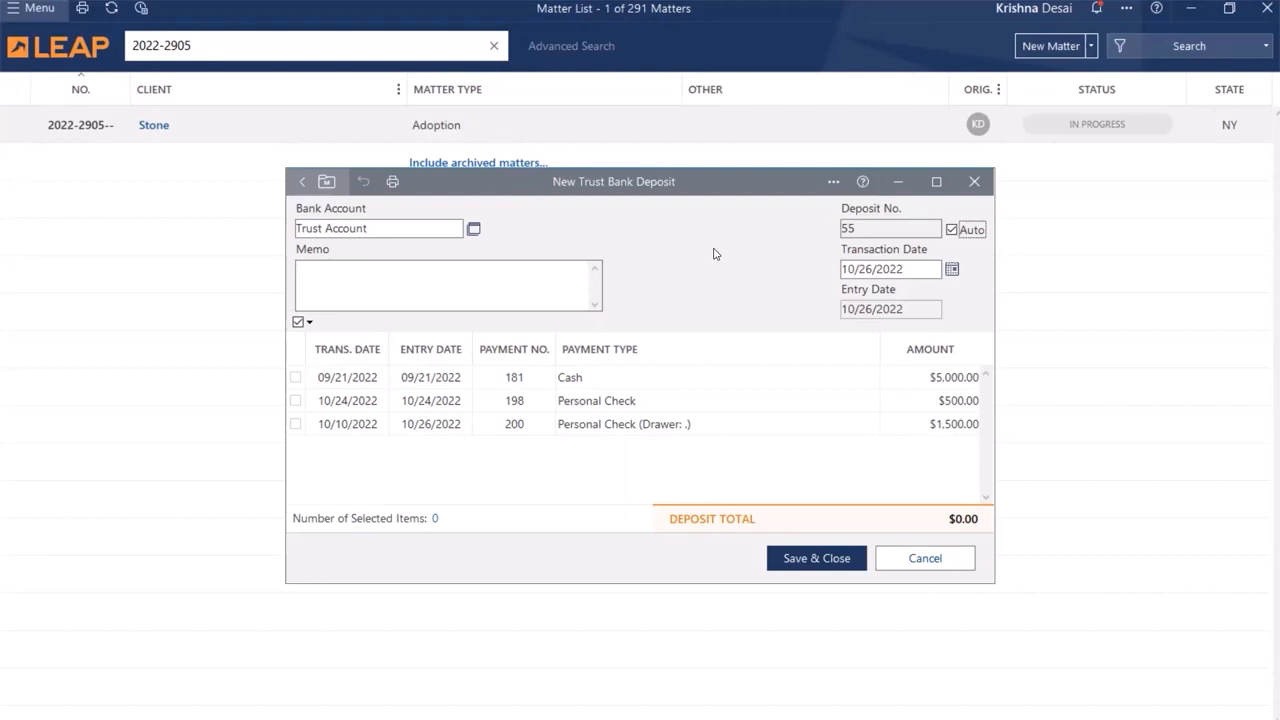
pyautogui.click(295, 426)
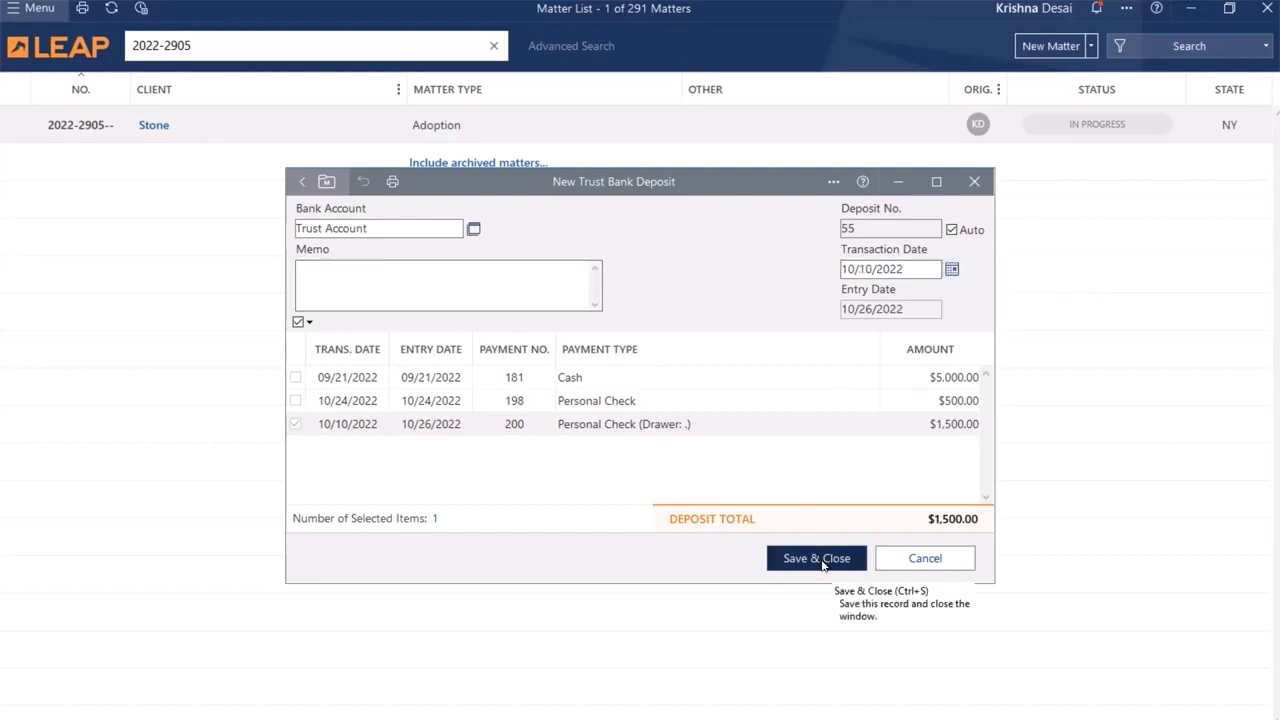
pyautogui.click(817, 558)
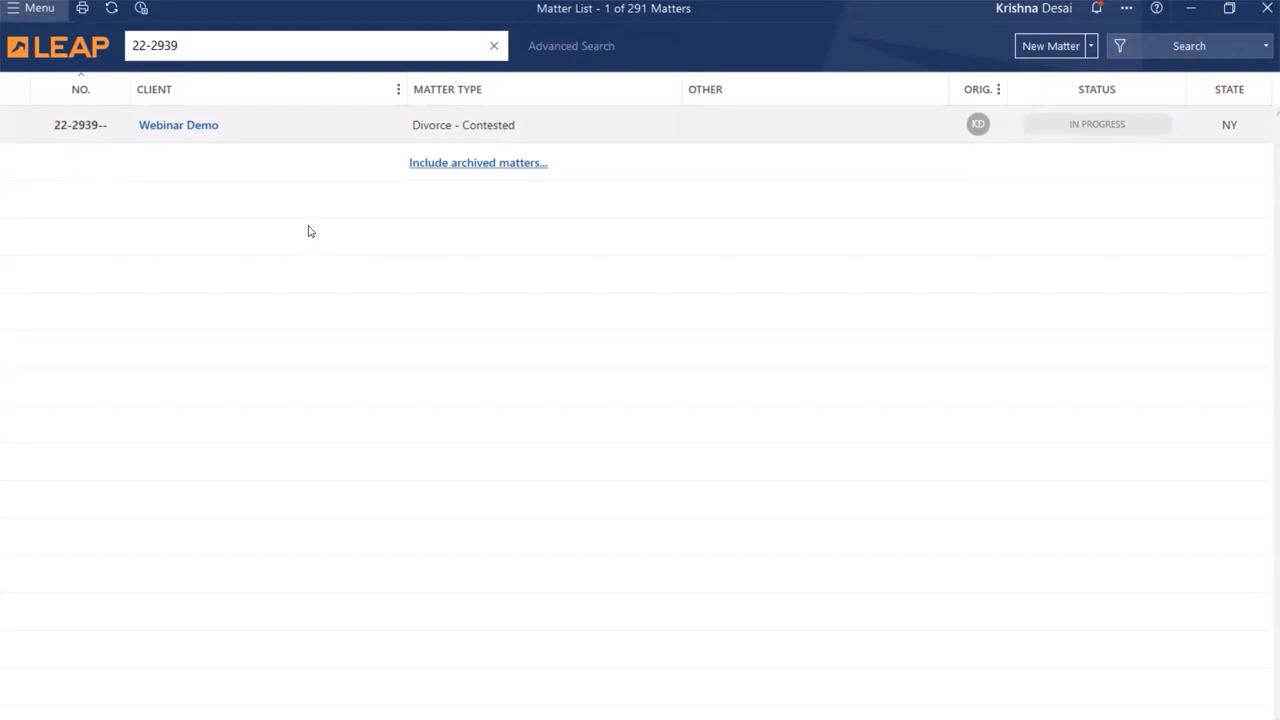
# Step: Search all trust transactions for reference 199A in Search Transactions
pyautogui.click(31, 8)
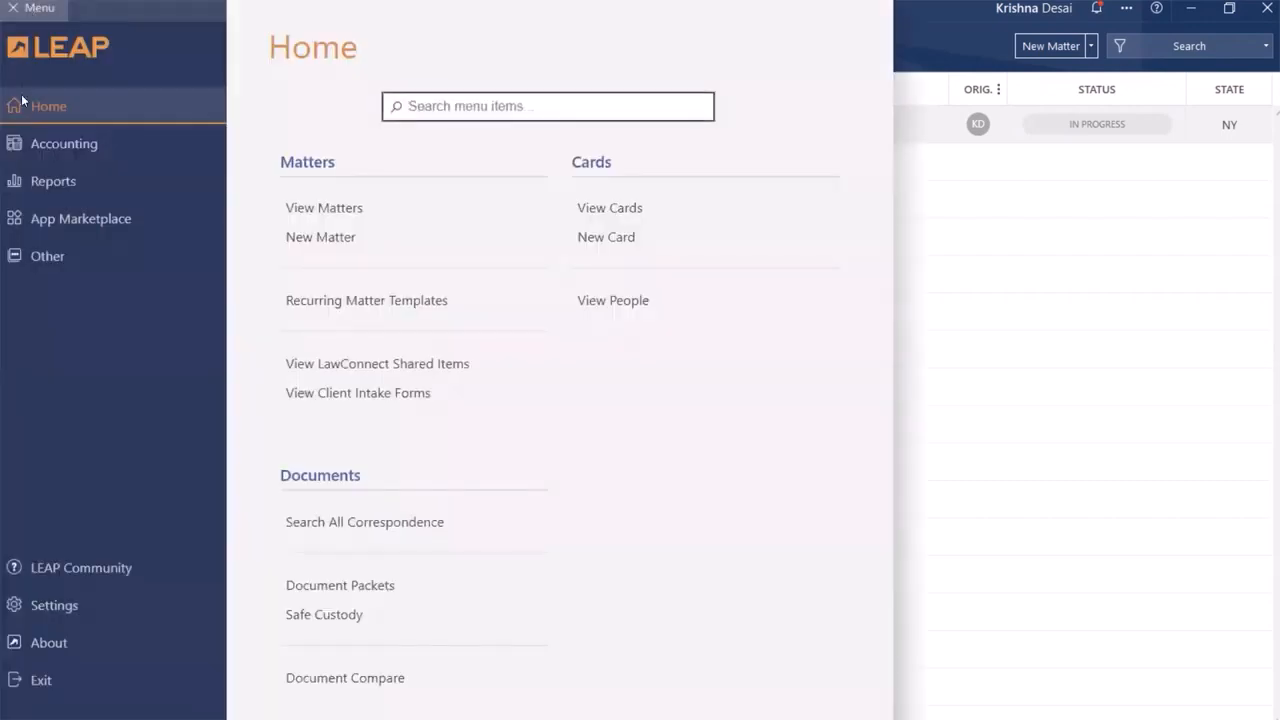
pyautogui.click(32, 149)
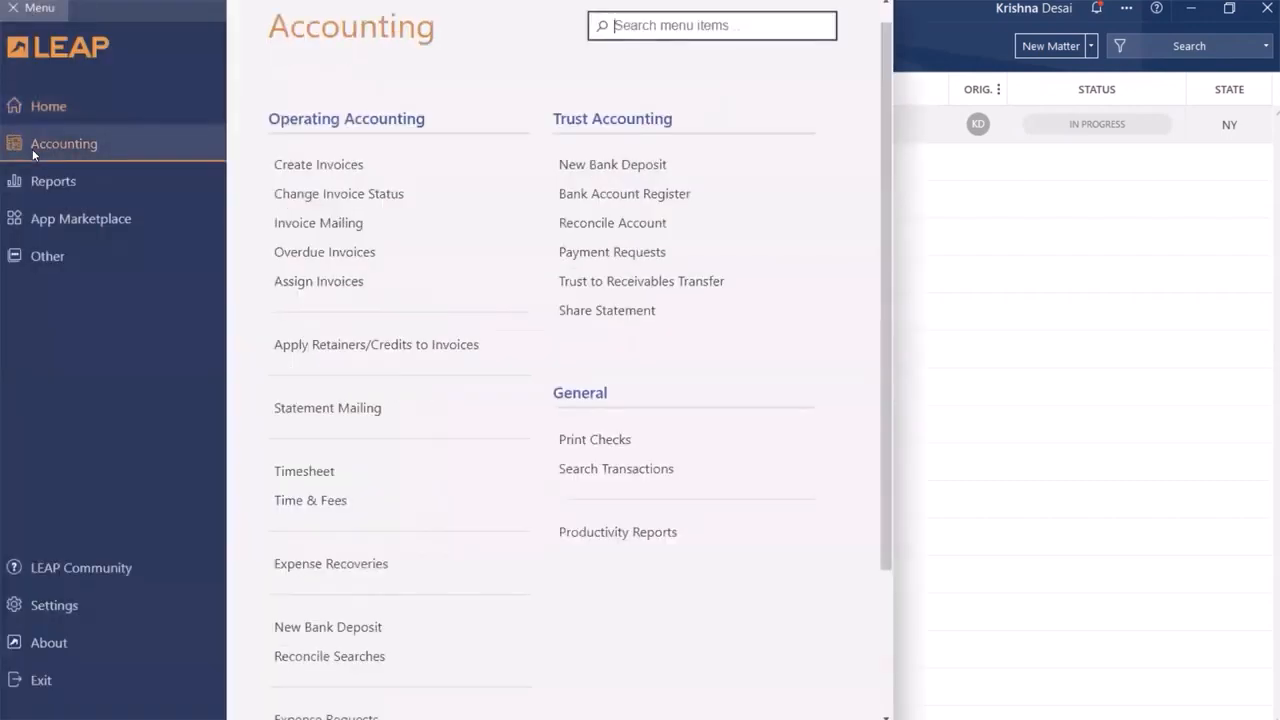
pyautogui.click(576, 468)
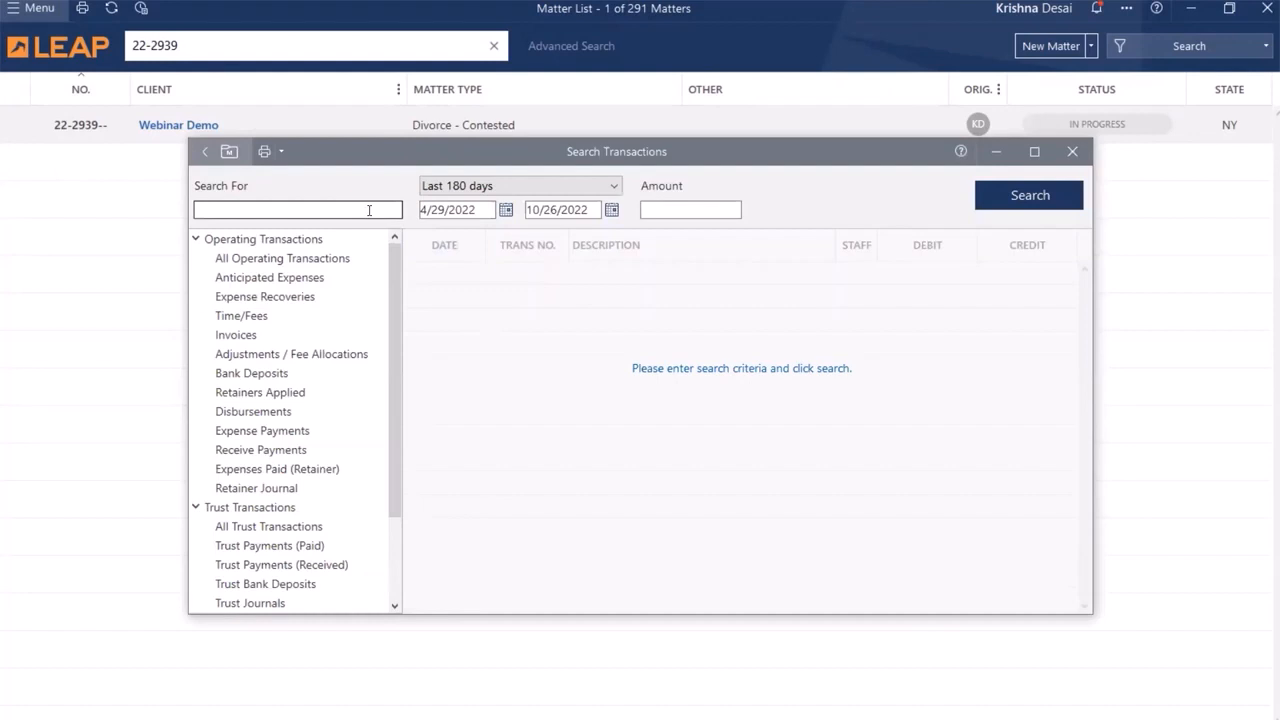
pyautogui.click(369, 210)
pyautogui.write('199A')
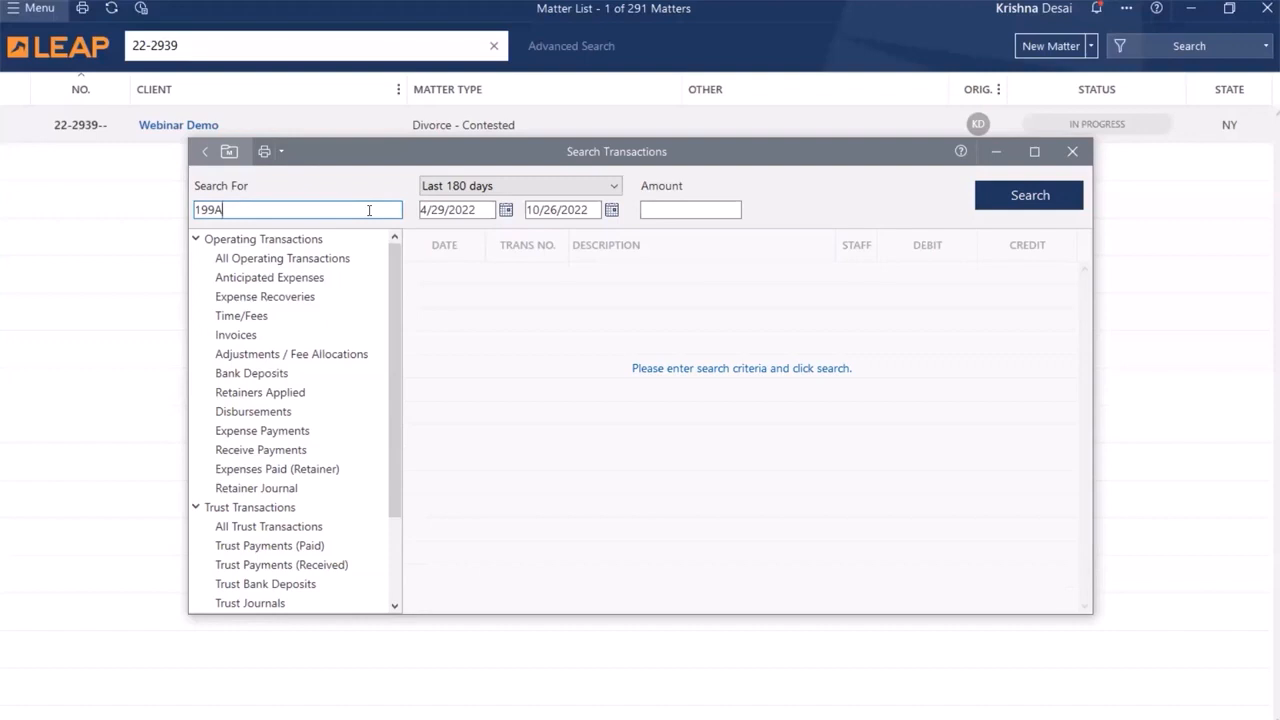
pyautogui.click(268, 526)
pyautogui.click(1030, 196)
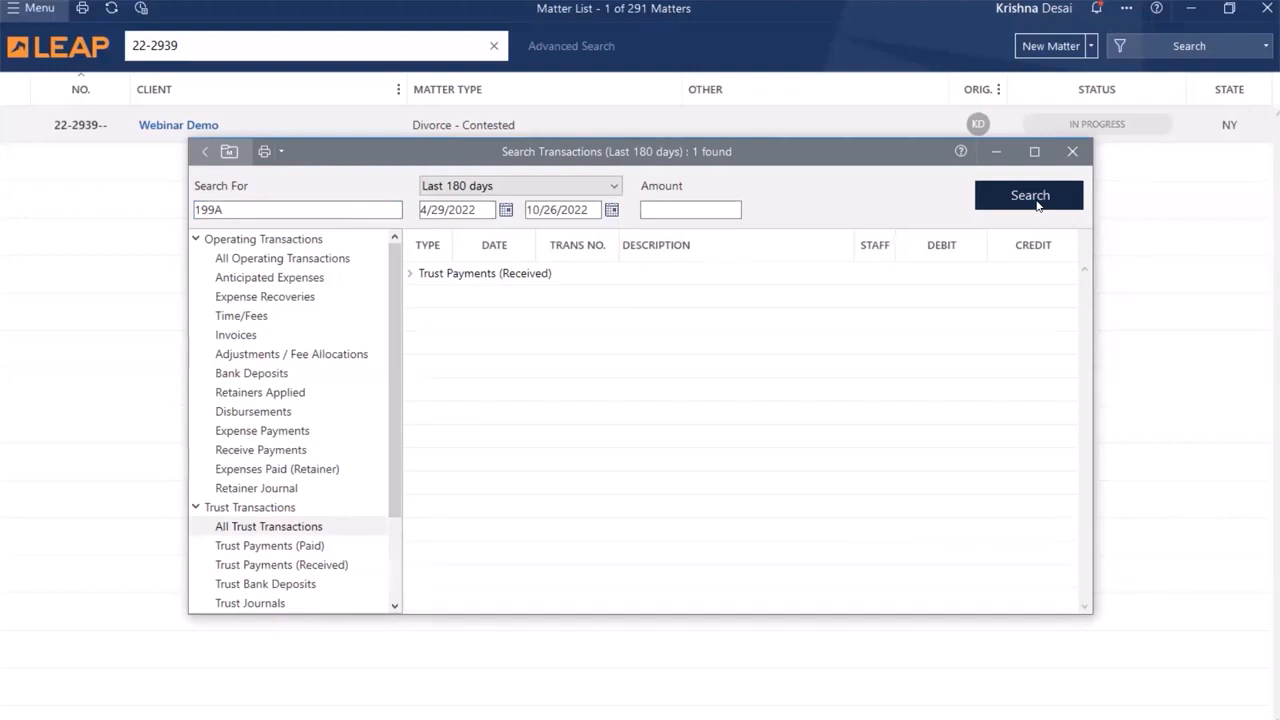
# Step: Expand the received trust payments in the search results, open the 199A payment to review its details, and close it
pyautogui.click(410, 275)
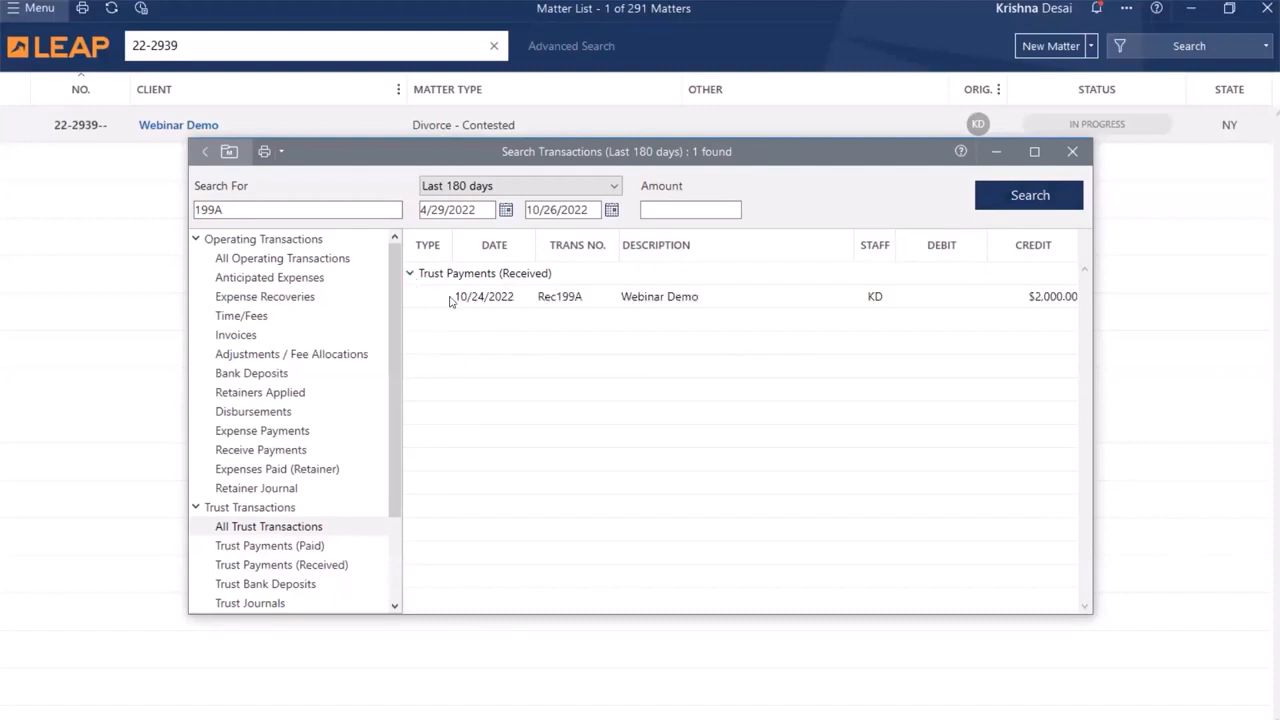
pyautogui.doubleClick(450, 298)
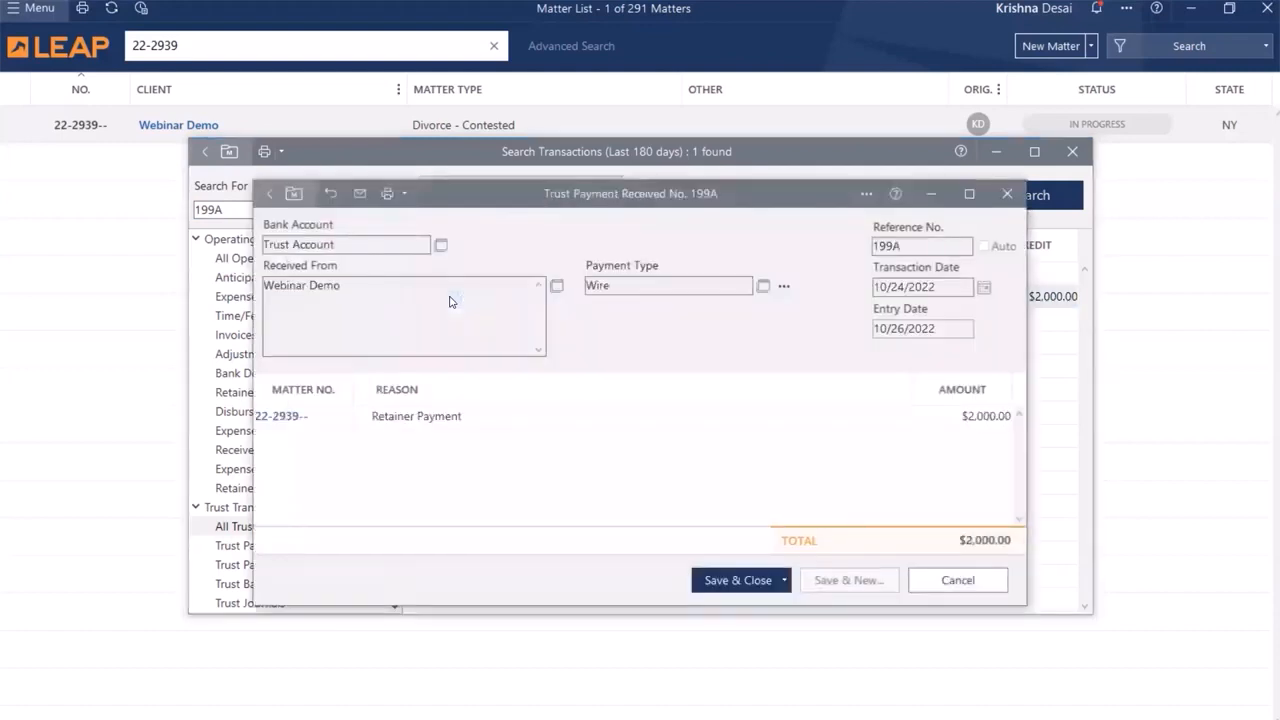
pyautogui.rightClick(283, 421)
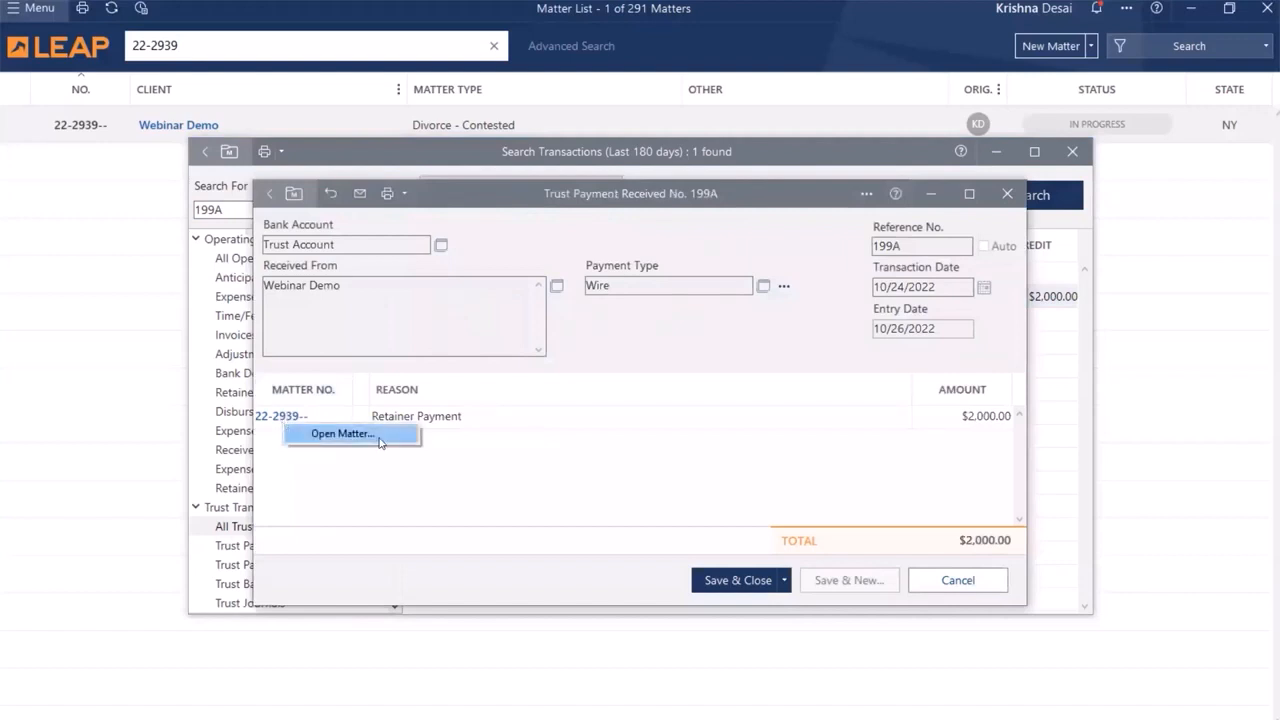
pyautogui.click(478, 488)
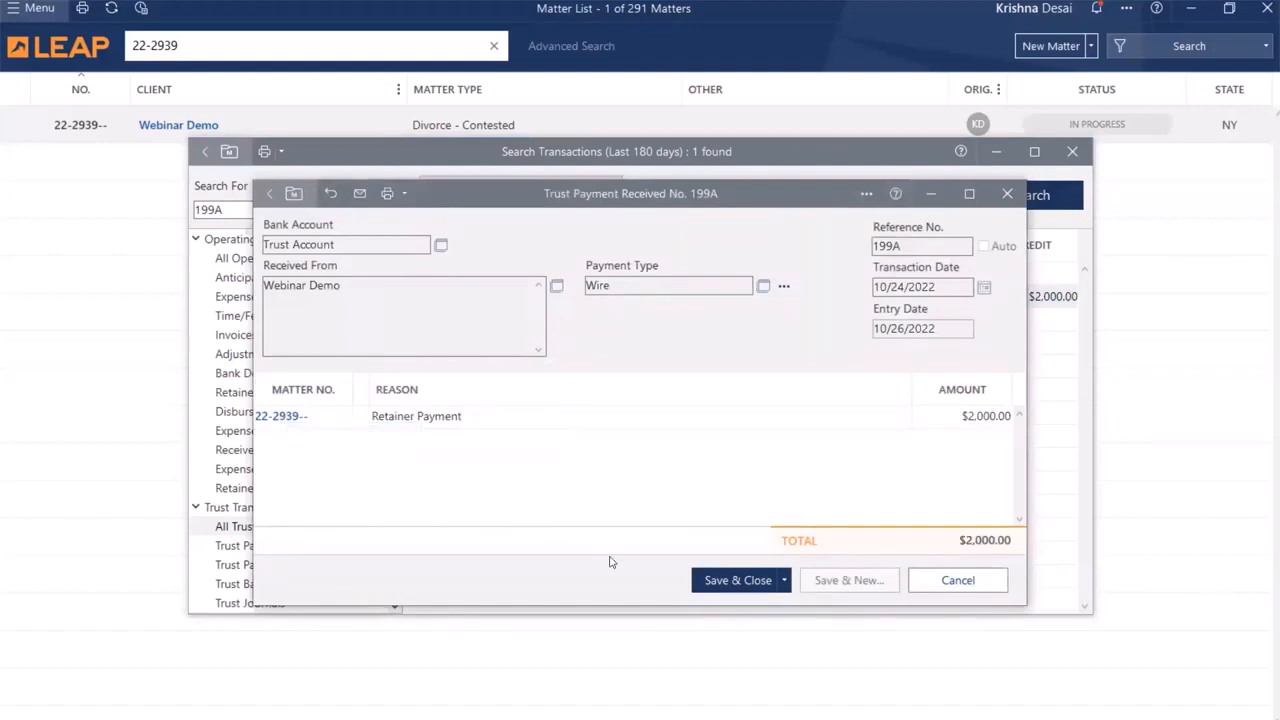
pyautogui.click(705, 580)
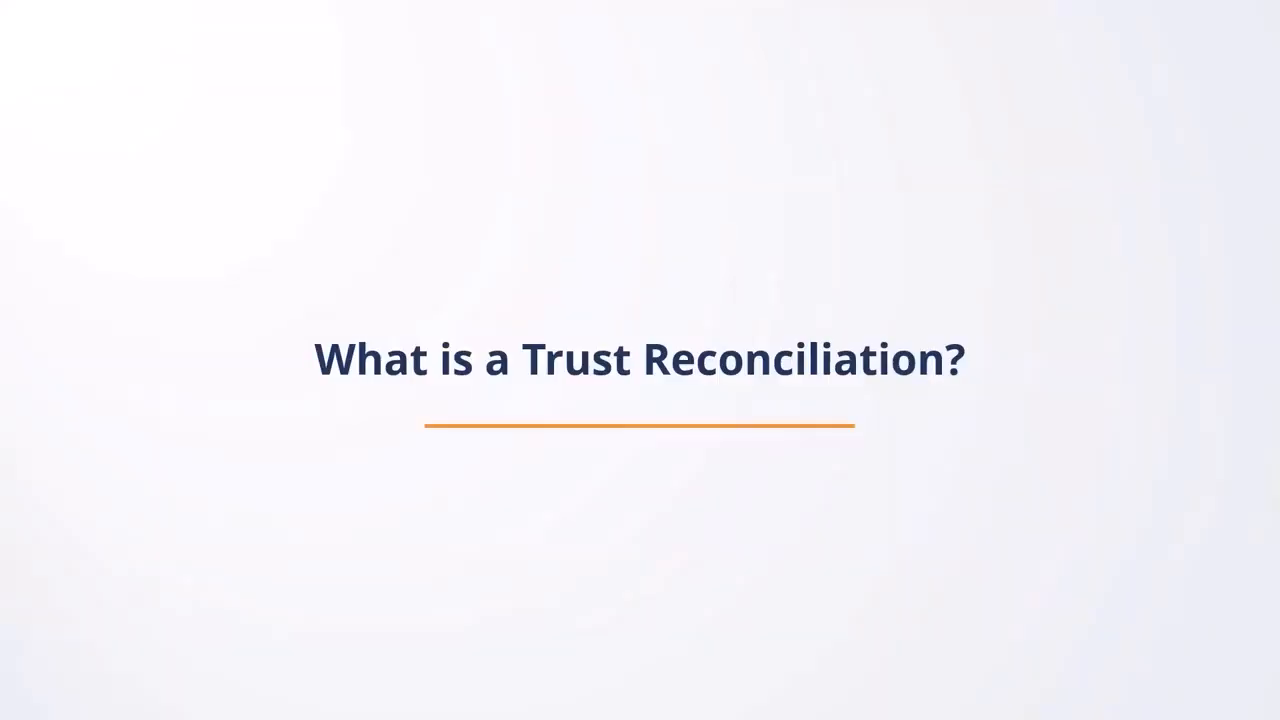